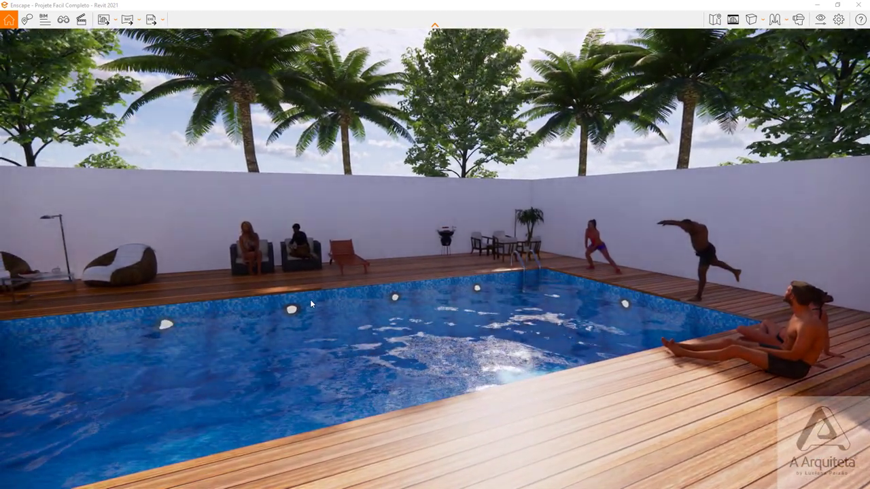
Orbit the Enscape view from the pool deck round to the house's front entrance.
{"action": "left_click_drag", "start_coordinate": [214, 352], "coordinate": [18, 333]}
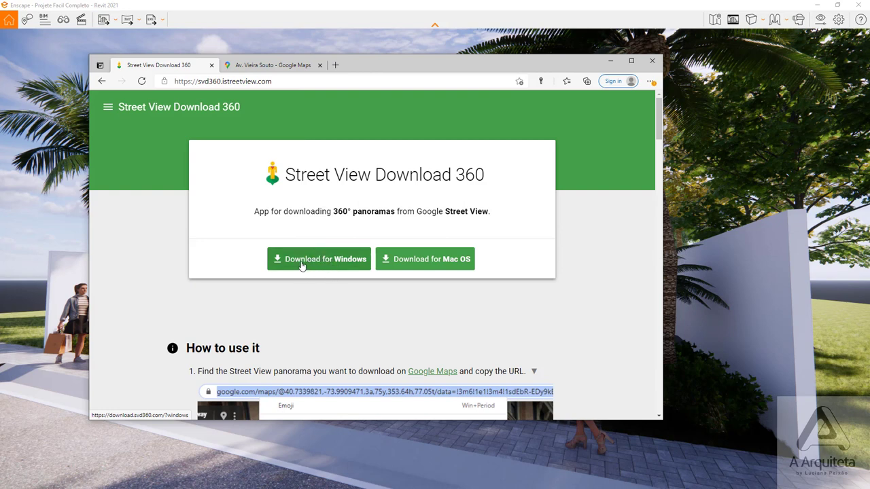
Scroll to the 'How to use it' steps, then switch to the Av. Vieira Souto Street View.
{"action": "scroll", "coordinate": [297, 278], "scroll_direction": "down", "scroll_amount": 2}
{"action": "scroll", "coordinate": [297, 305], "scroll_direction": "down", "scroll_amount": 2}
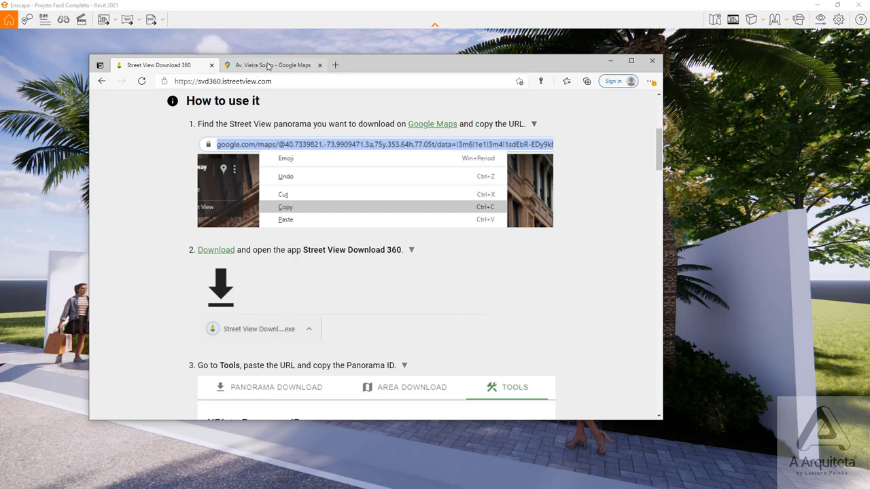
{"action": "left_click", "coordinate": [267, 66]}
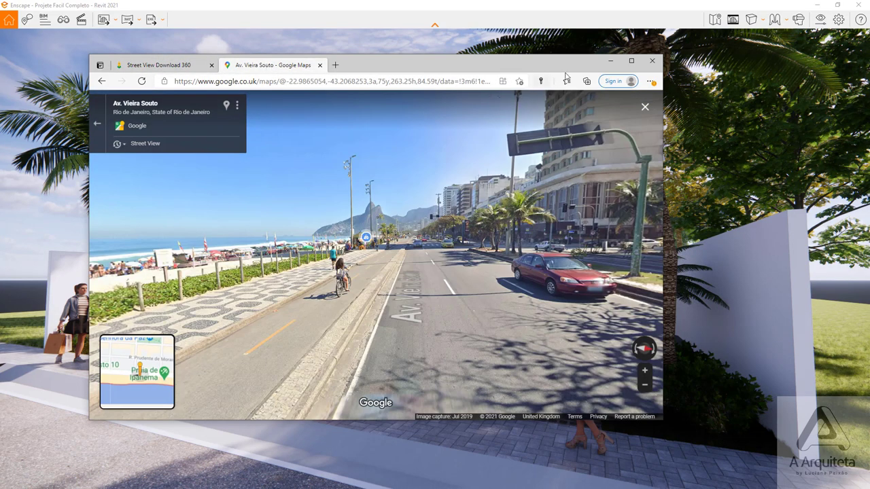
Maximize the browser and advance along Av. Vieira Souto to face the buildings across the avenue.
{"action": "left_click", "coordinate": [633, 62]}
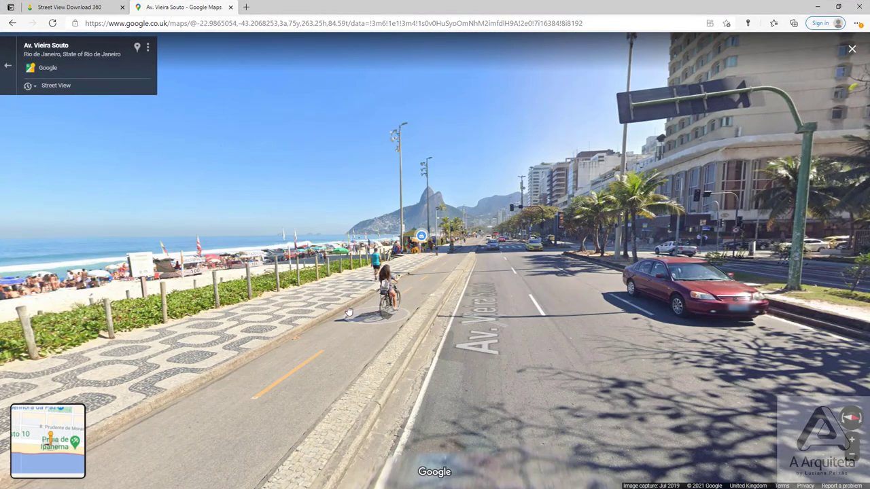
{"action": "left_click", "coordinate": [285, 377]}
{"action": "mouse_move", "coordinate": [299, 324]}
{"action": "left_mouse_down"}
{"action": "mouse_move", "coordinate": [208, 278]}
{"action": "mouse_move", "coordinate": [311, 321]}
{"action": "mouse_move", "coordinate": [473, 310]}
{"action": "mouse_move", "coordinate": [437, 317]}
{"action": "left_mouse_up"}
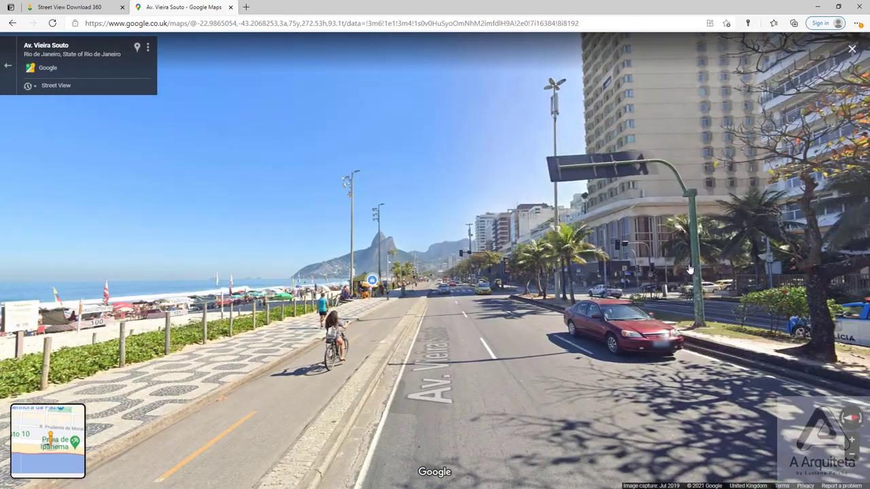
{"action": "left_click", "coordinate": [353, 393]}
{"action": "mouse_move", "coordinate": [353, 392]}
{"action": "left_mouse_down"}
{"action": "mouse_move", "coordinate": [273, 316]}
{"action": "mouse_move", "coordinate": [658, 360]}
{"action": "left_mouse_up"}
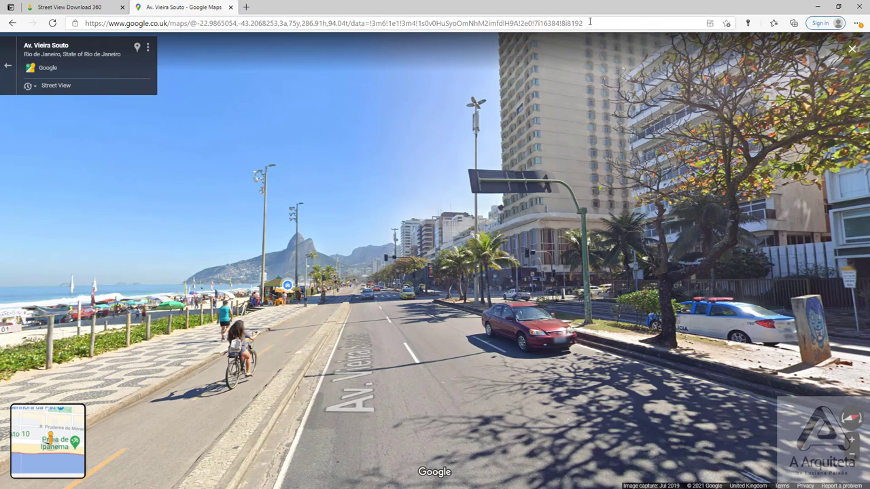
Copy the panorama's web address and return to Street View Download 360.
{"action": "left_click", "coordinate": [590, 22]}
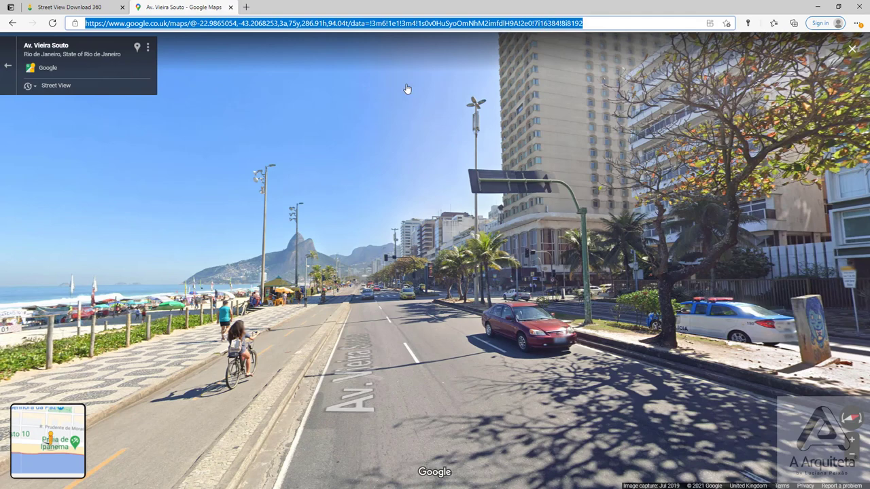
{"action": "key", "text": "alt+Tab"}
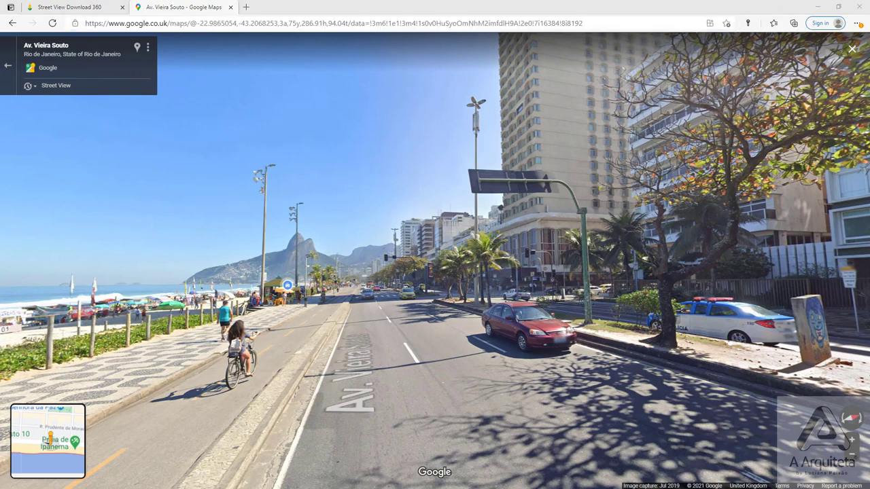
{"action": "key", "text": "alt+Tab"}
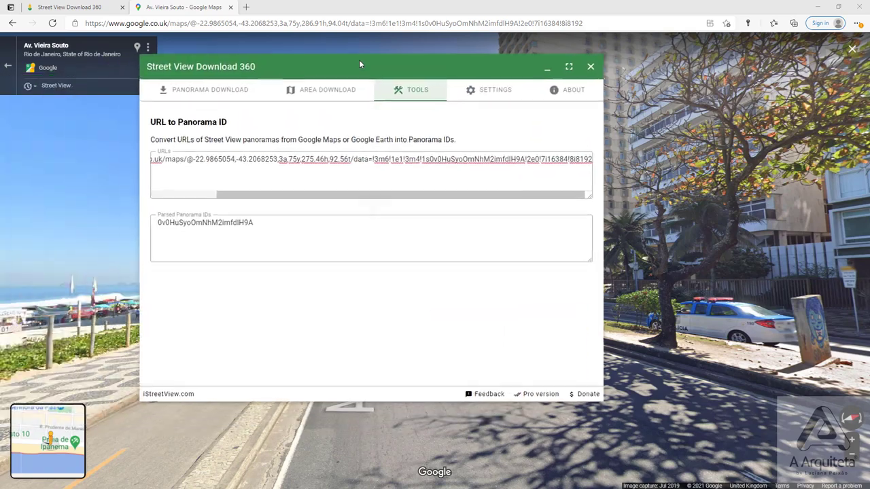
Clear the old URL from the URL to Panorama ID tool's URLs field.
{"action": "left_click", "coordinate": [75, 8]}
{"action": "scroll", "coordinate": [291, 111], "scroll_direction": "up", "scroll_amount": 4}
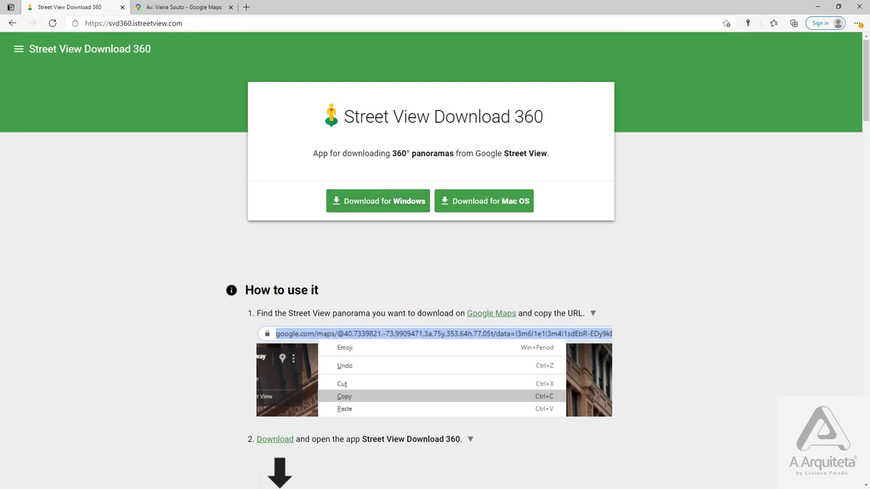
{"action": "key", "text": "alt+Tab"}
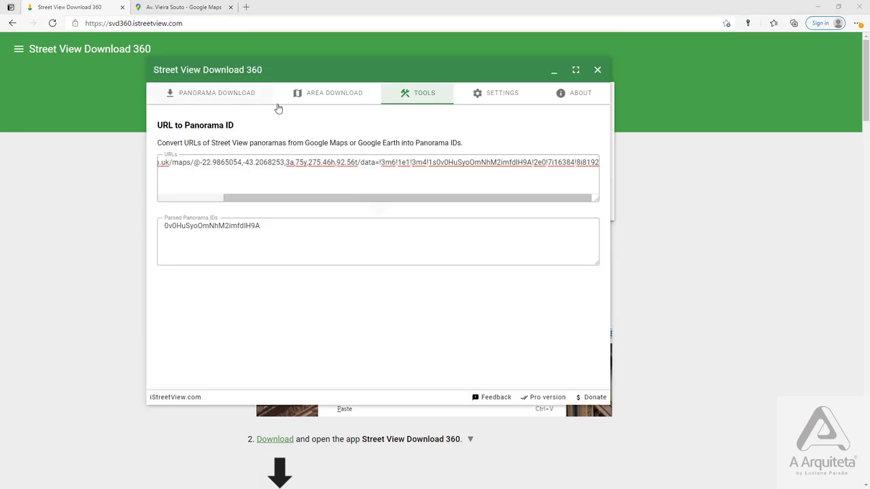
{"action": "left_click", "coordinate": [224, 98]}
{"action": "left_click", "coordinate": [416, 95]}
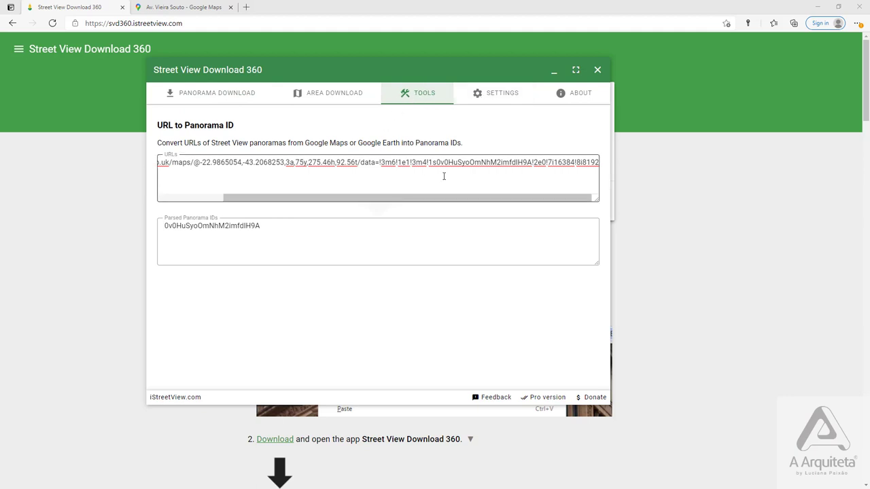
{"action": "left_click_drag", "start_coordinate": [453, 167], "coordinate": [112, 193]}
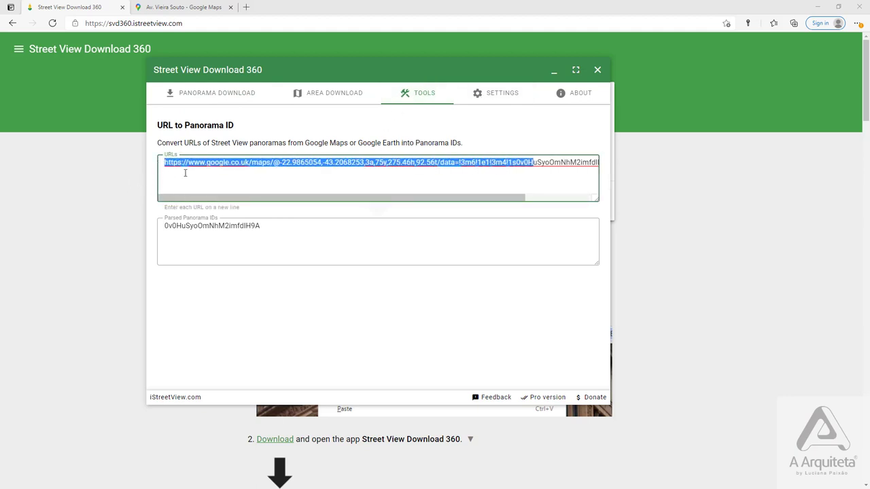
{"action": "key", "text": "BackSpace"}
{"action": "left_click_drag", "start_coordinate": [339, 160], "coordinate": [157, 163]}
{"action": "key", "text": "BackSpace"}
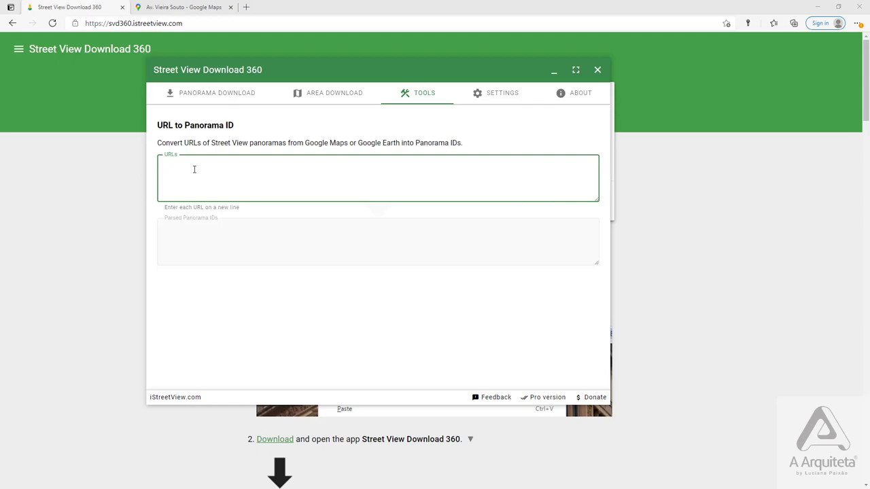
Paste the Av. Vieira Souto Street View address into the URLs field.
{"action": "left_click", "coordinate": [187, 8]}
{"action": "left_click", "coordinate": [181, 22]}
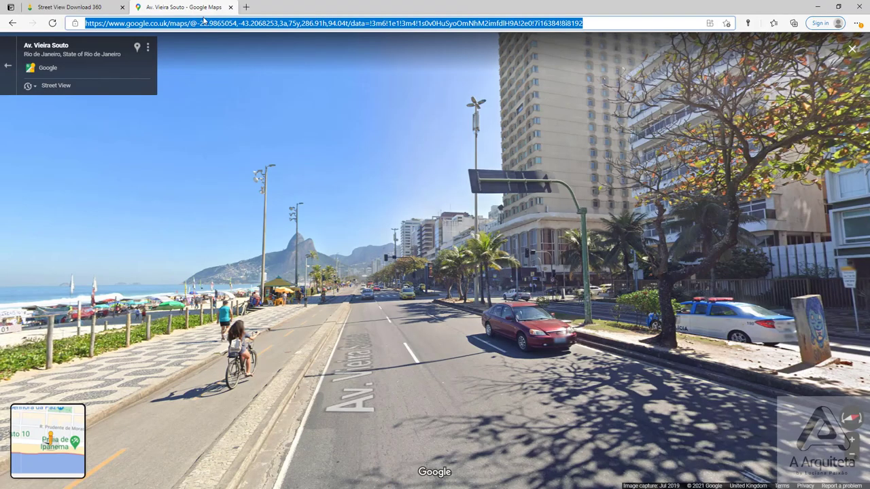
{"action": "left_click", "coordinate": [67, 7]}
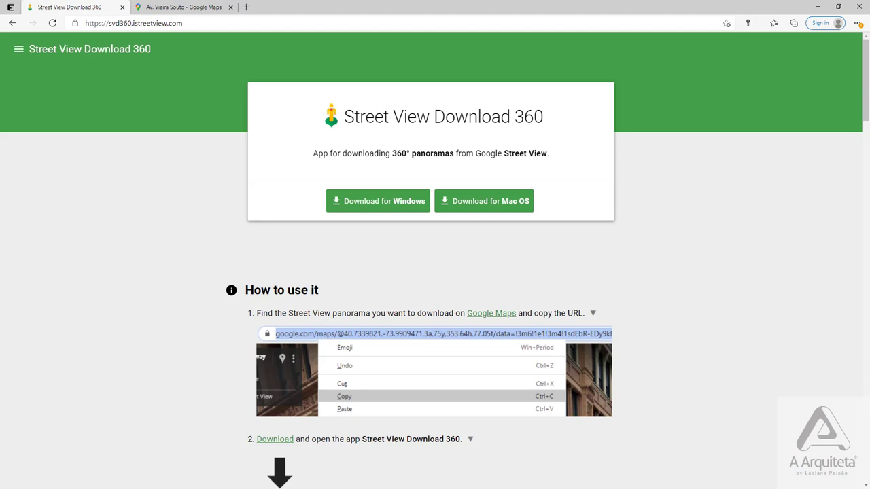
{"action": "key", "text": "alt+Tab"}
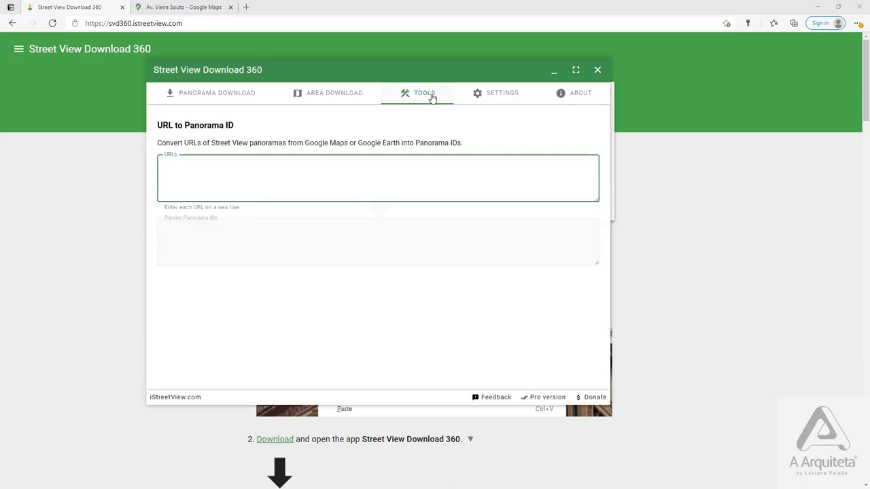
{"action": "left_click", "coordinate": [301, 193]}
{"action": "right_click", "coordinate": [276, 169]}
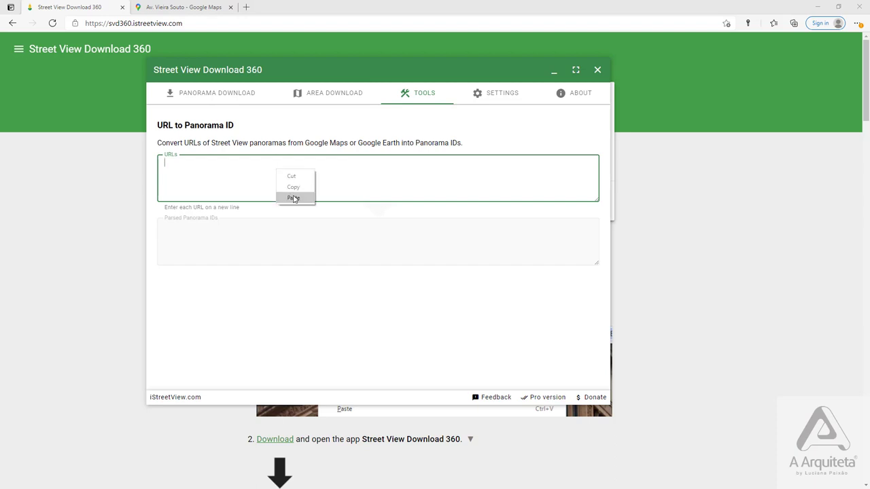
{"action": "left_click", "coordinate": [293, 197]}
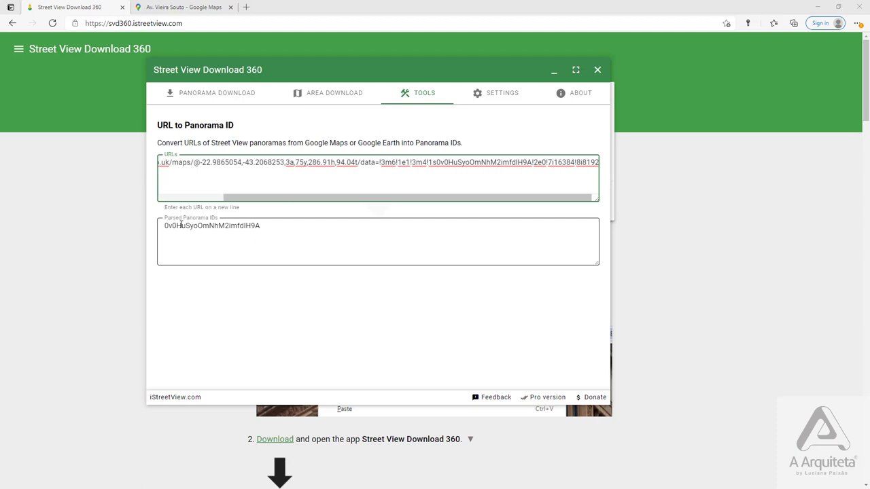
Copy the parsed panorama ID and go to the Panorama Download form.
{"action": "left_click_drag", "start_coordinate": [260, 227], "coordinate": [162, 228]}
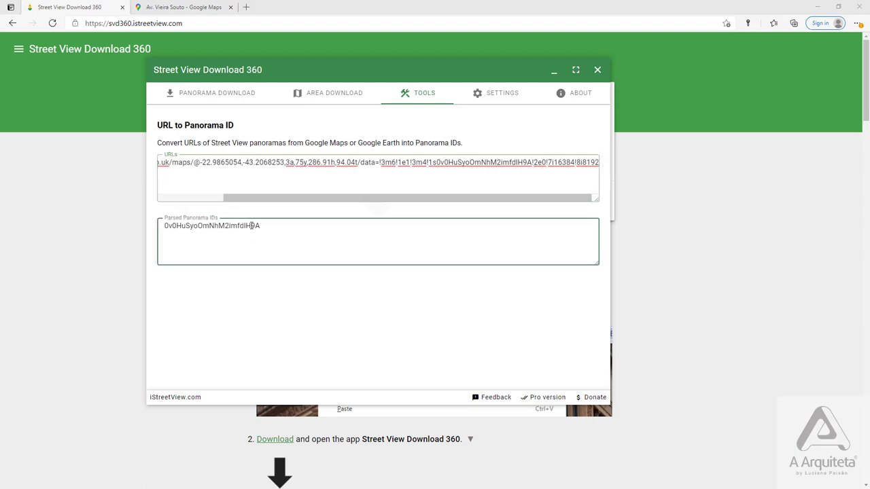
{"action": "right_click", "coordinate": [167, 226]}
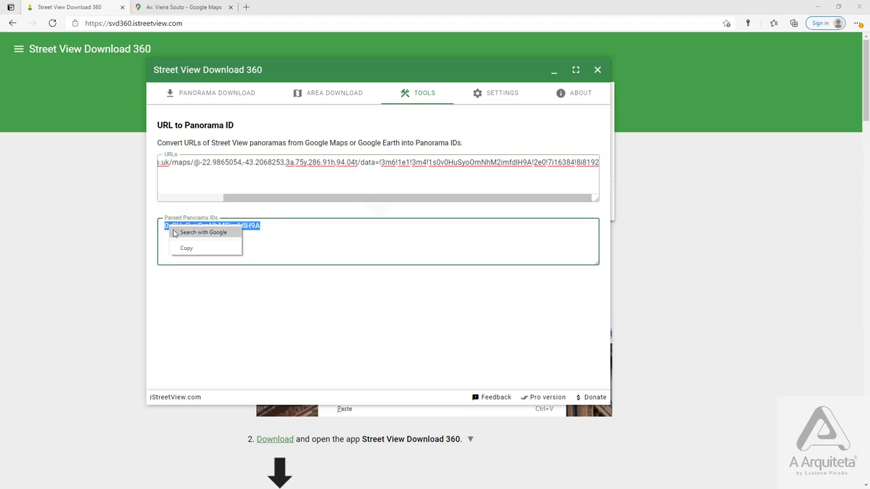
{"action": "left_click", "coordinate": [185, 249]}
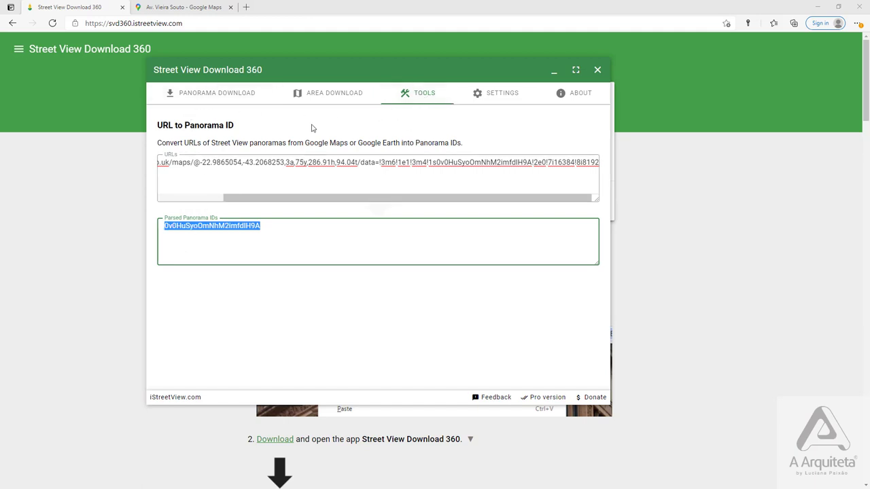
{"action": "left_click", "coordinate": [214, 99]}
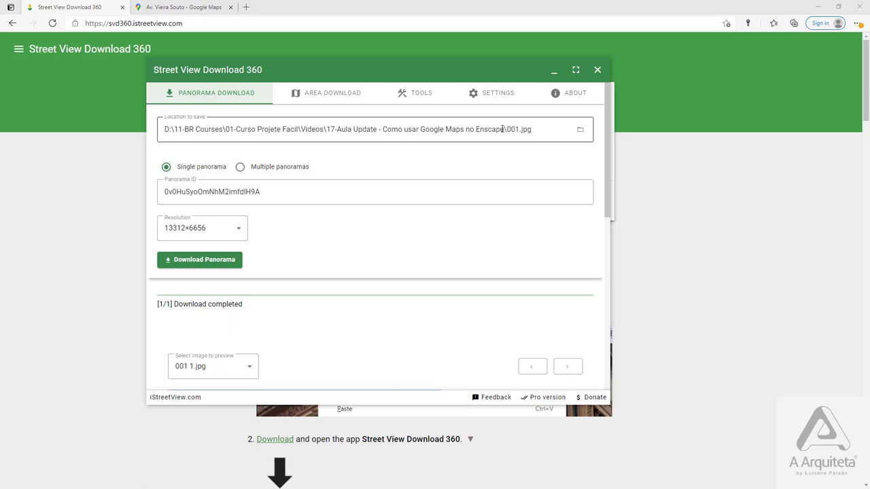
Replace the Panorama ID field's contents with the converted panorama ID.
{"action": "left_click_drag", "start_coordinate": [299, 192], "coordinate": [154, 191]}
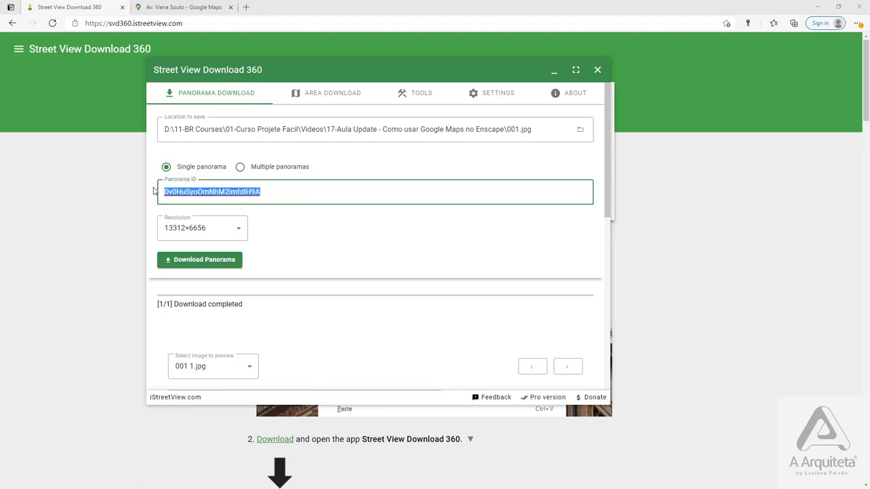
{"action": "key", "text": "BackSpace"}
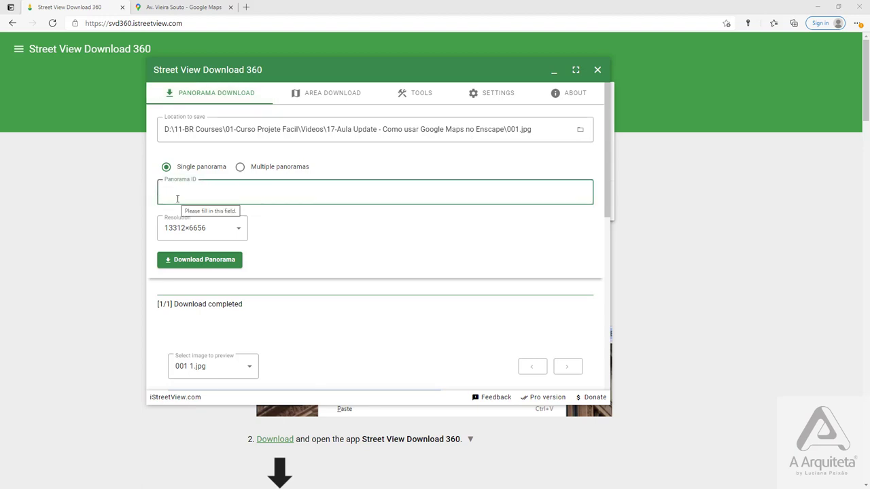
{"action": "key", "text": "ctrl+v"}
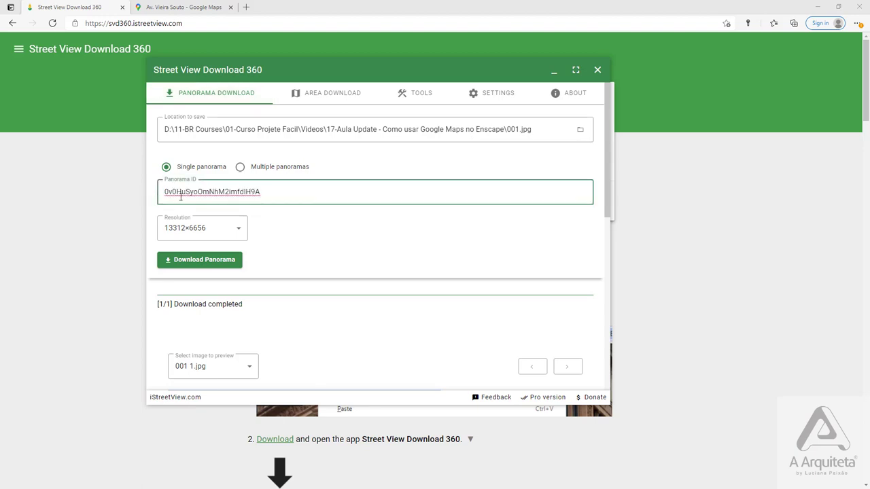
{"action": "left_click", "coordinate": [436, 94]}
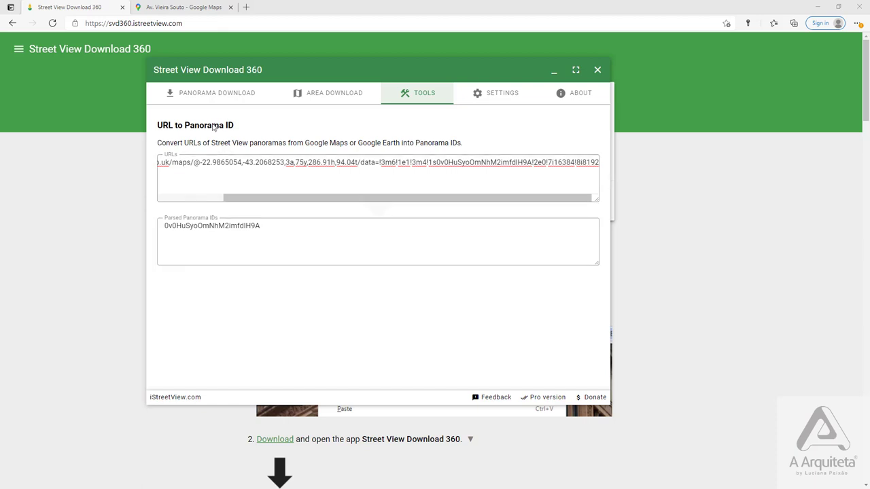
{"action": "left_click", "coordinate": [218, 93]}
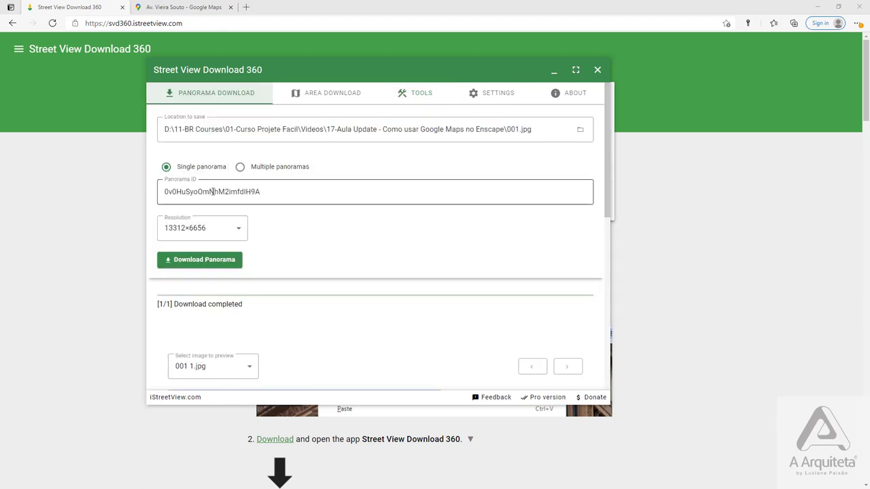
Download the panorama at 13312×6656, saving it as 002.jpg.
{"action": "left_click", "coordinate": [237, 228]}
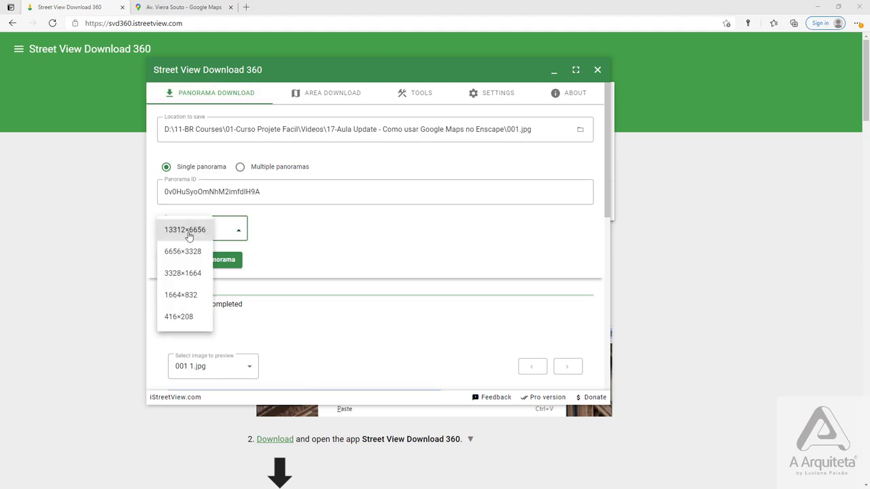
{"action": "left_click", "coordinate": [293, 240]}
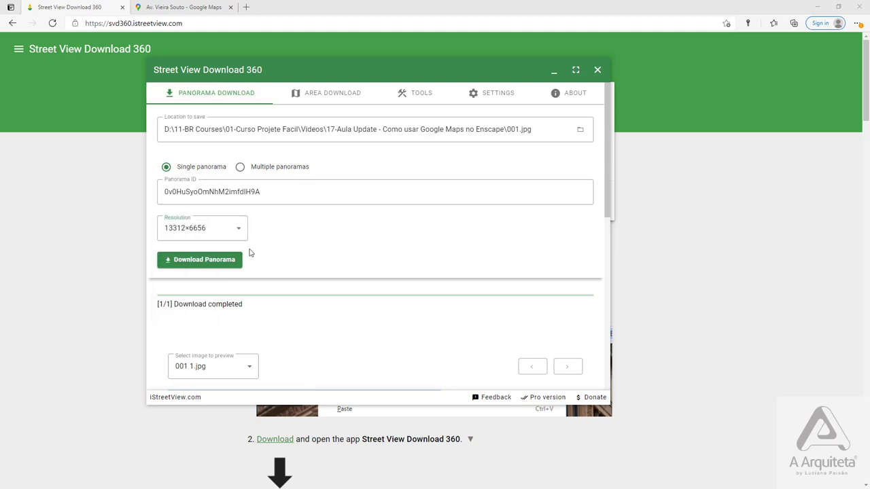
{"action": "left_click", "coordinate": [515, 129]}
{"action": "type", "text": "2"}
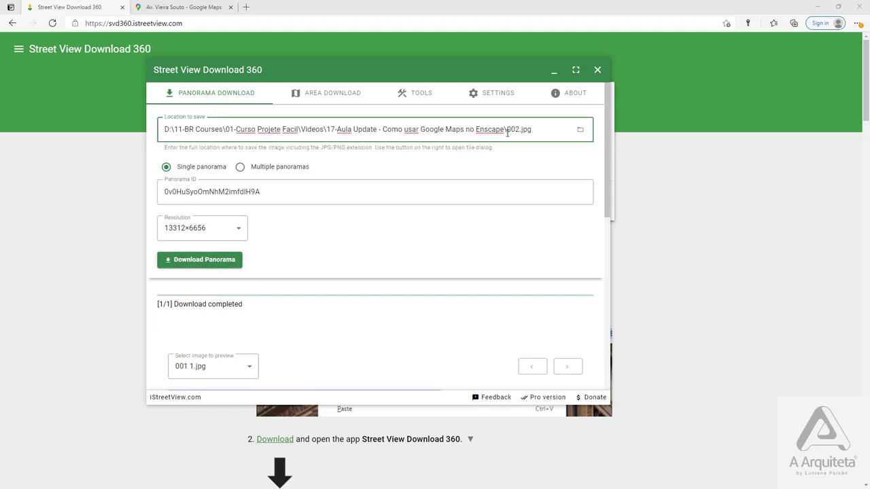
{"action": "left_click", "coordinate": [193, 264]}
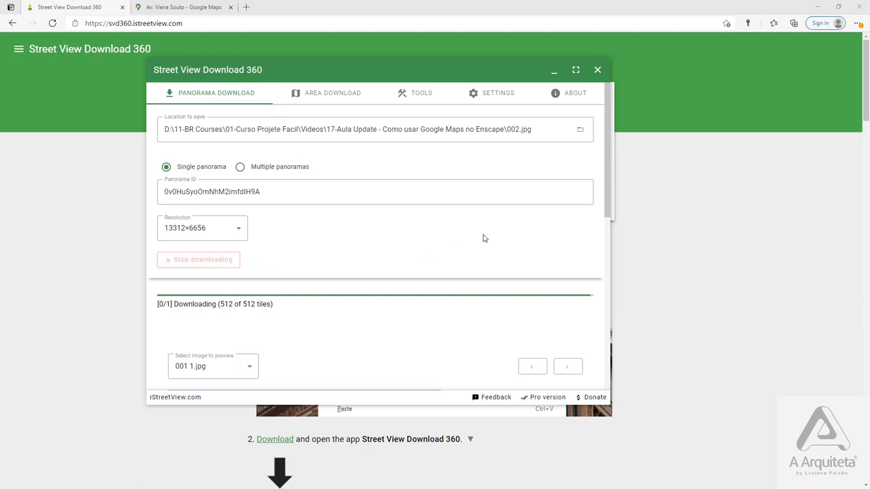
Move the downloader window aside and close the browser to return to Enscape.
{"action": "scroll", "coordinate": [606, 156], "scroll_direction": "down", "scroll_amount": 3}
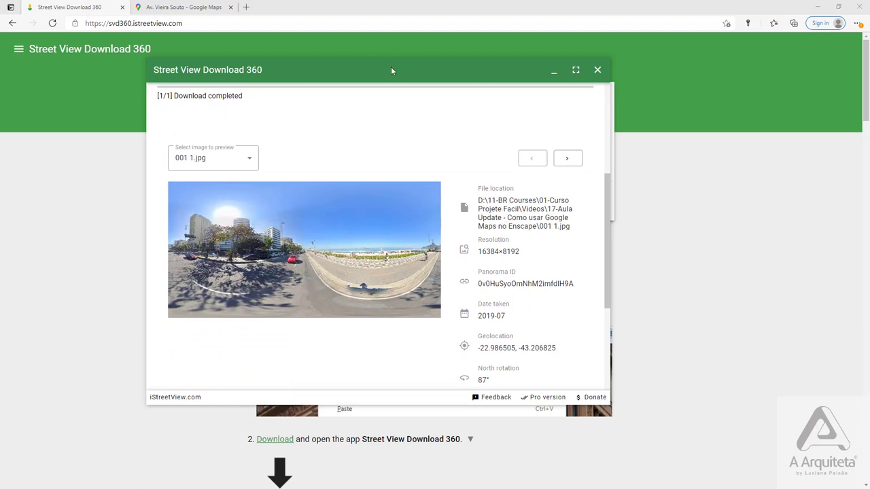
{"action": "left_click_drag", "start_coordinate": [391, 71], "coordinate": [3, 70]}
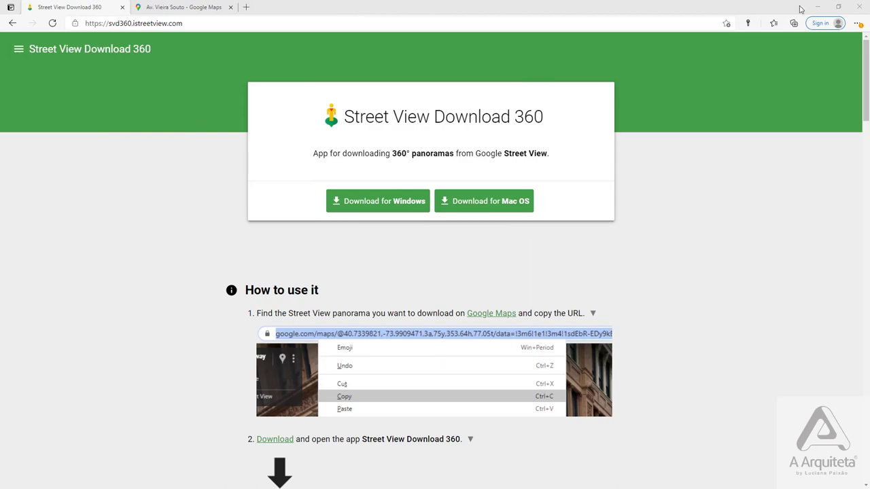
{"action": "left_click", "coordinate": [822, 8]}
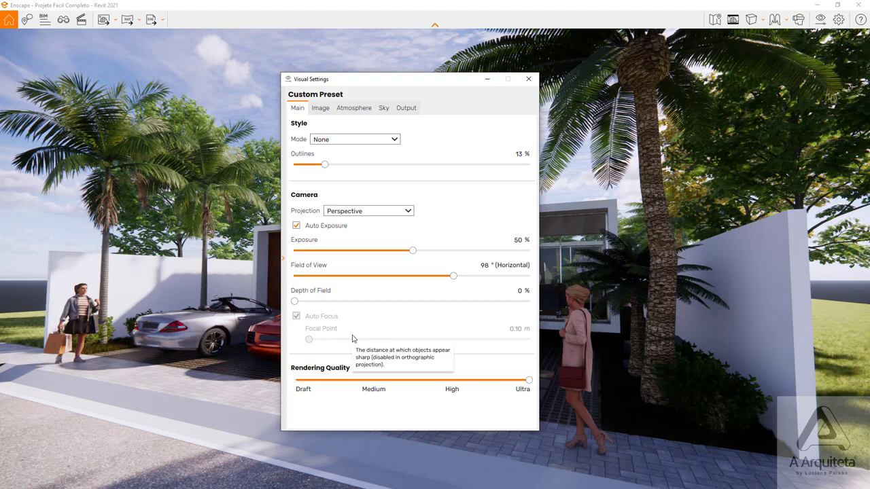
Set the Sky source to Skybox and load the 001 1.jpg panorama.
{"action": "left_click", "coordinate": [384, 109]}
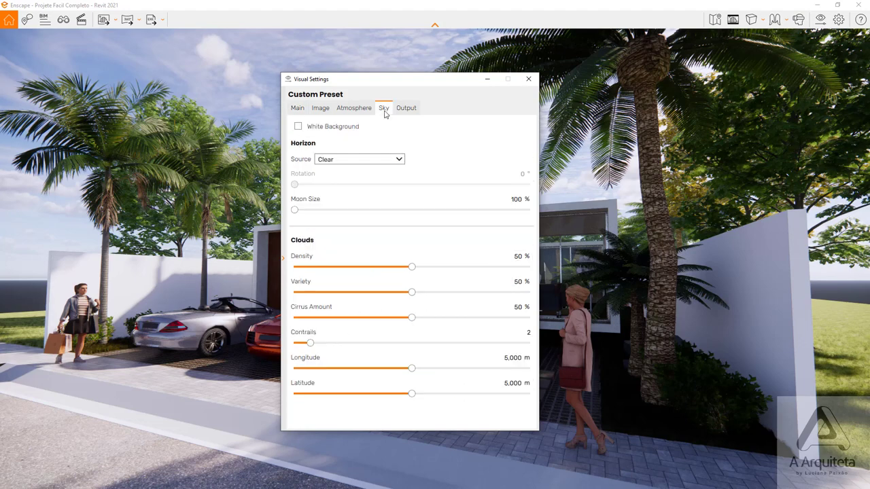
{"action": "left_click", "coordinate": [342, 160]}
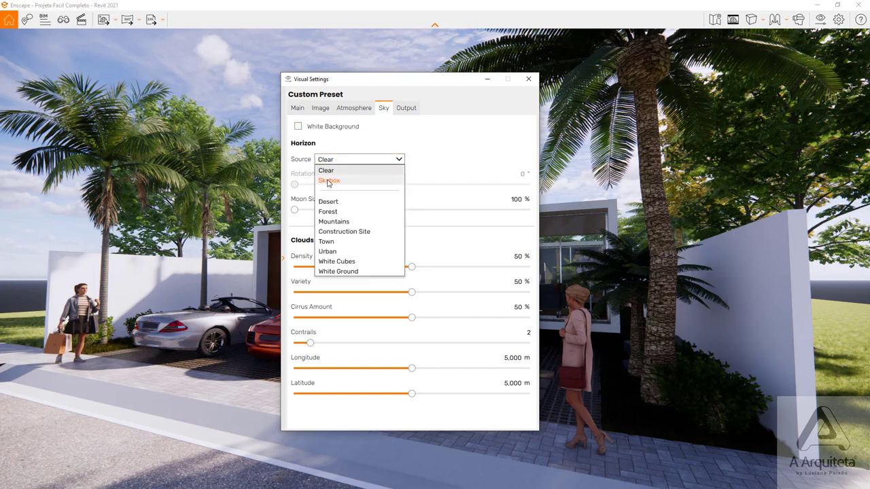
{"action": "left_click", "coordinate": [331, 182]}
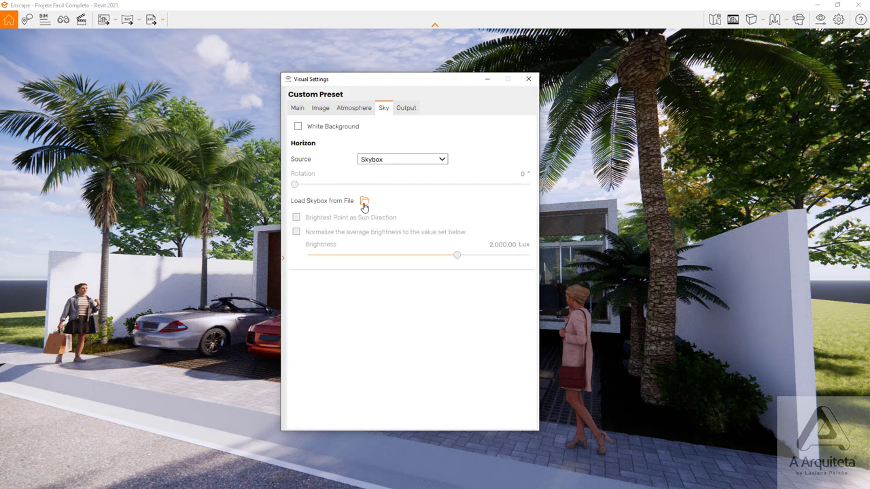
{"action": "left_click", "coordinate": [364, 203]}
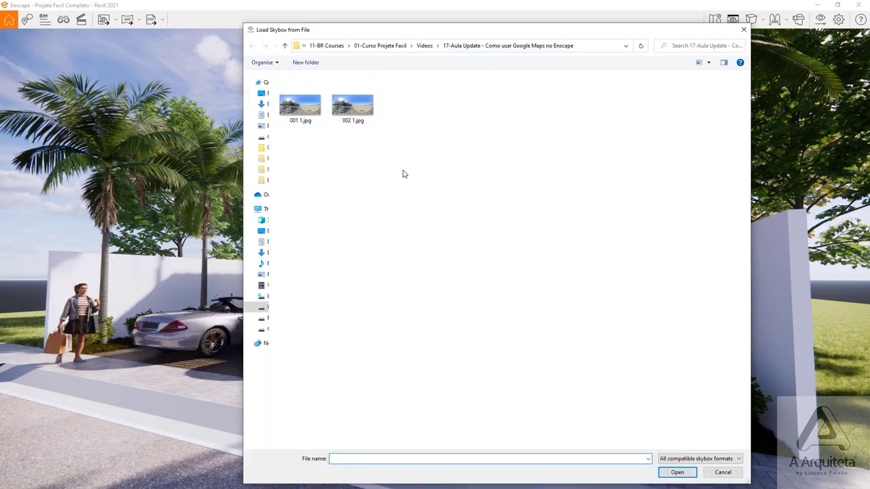
{"action": "left_click", "coordinate": [297, 105]}
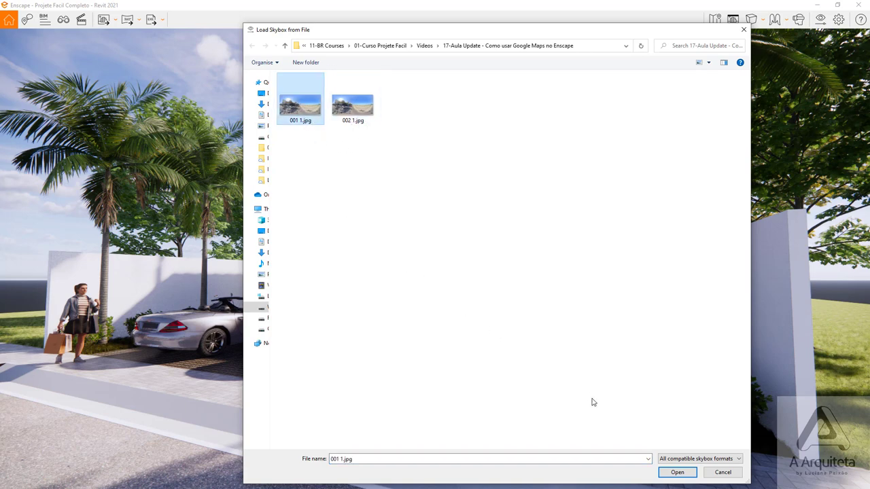
{"action": "left_click", "coordinate": [678, 473]}
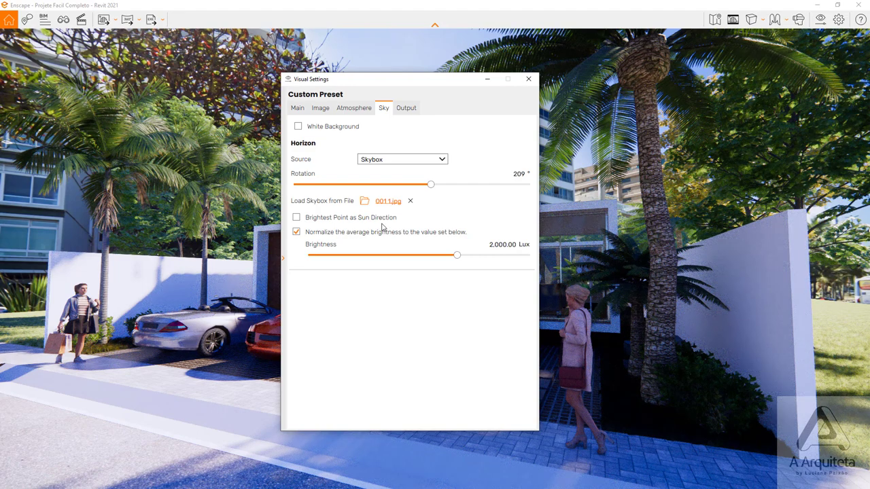
Drag the Visual Settings window off the scene to reveal the pool deck render.
{"action": "left_click_drag", "start_coordinate": [439, 91], "coordinate": [0, 95]}
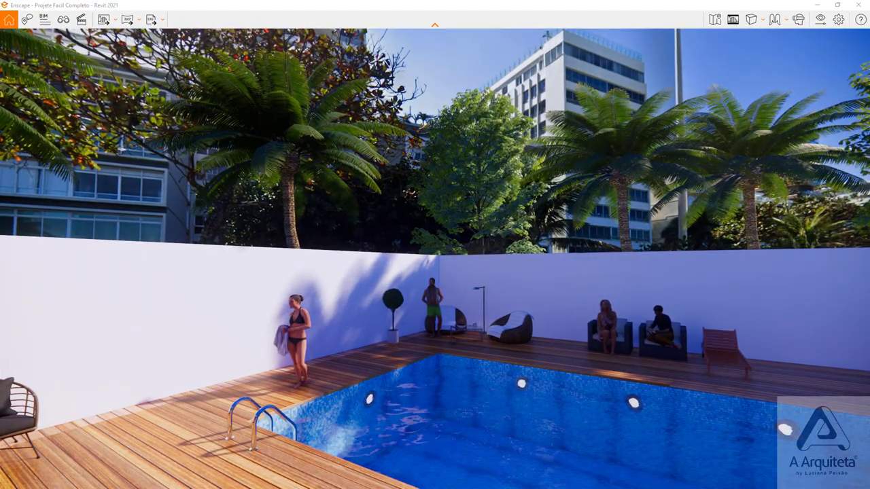
Slide the skybox Rotation from 209° to 41° and orbit to view the deck and pool.
{"action": "left_click_drag", "start_coordinate": [291, 105], "coordinate": [486, 231]}
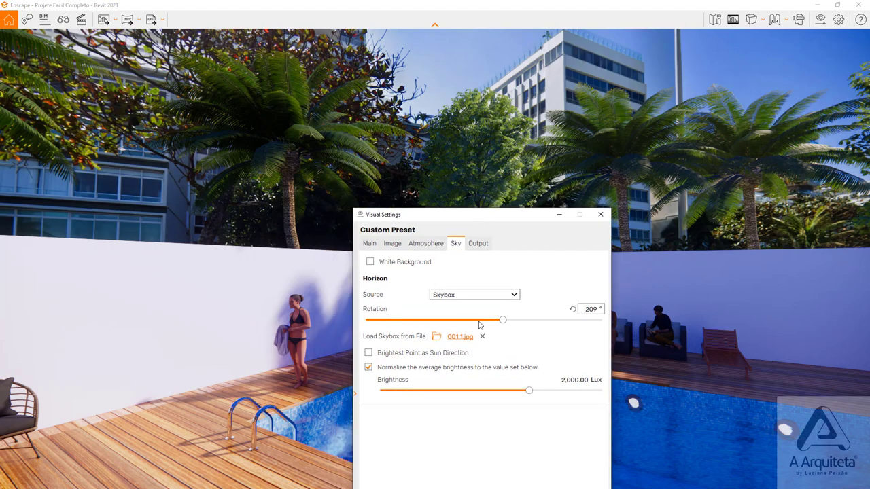
{"action": "left_click_drag", "start_coordinate": [504, 323], "coordinate": [449, 322]}
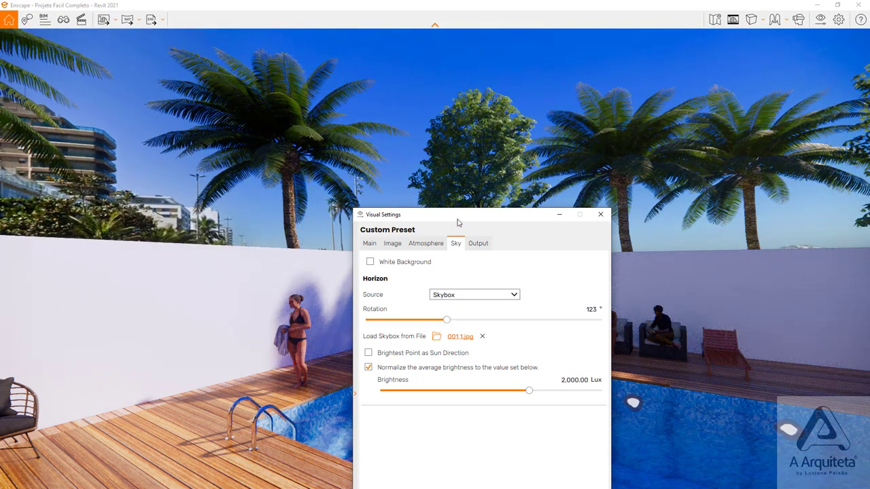
{"action": "mouse_move", "coordinate": [457, 223]}
{"action": "left_mouse_down"}
{"action": "mouse_move", "coordinate": [353, 267]}
{"action": "mouse_move", "coordinate": [294, 340]}
{"action": "left_mouse_up"}
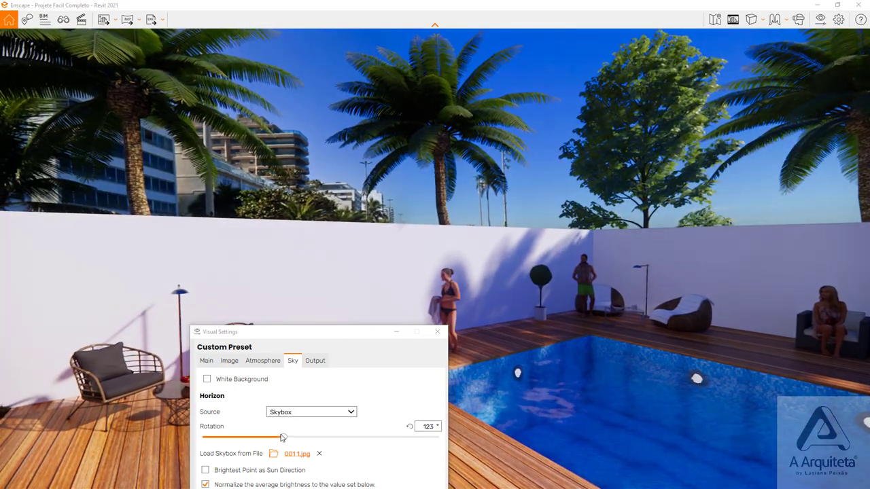
{"action": "mouse_move", "coordinate": [280, 439]}
{"action": "left_mouse_down"}
{"action": "mouse_move", "coordinate": [229, 437]}
{"action": "mouse_move", "coordinate": [385, 438]}
{"action": "mouse_move", "coordinate": [389, 449]}
{"action": "left_mouse_up"}
{"action": "right_click_drag", "start_coordinate": [532, 387], "coordinate": [316, 335]}
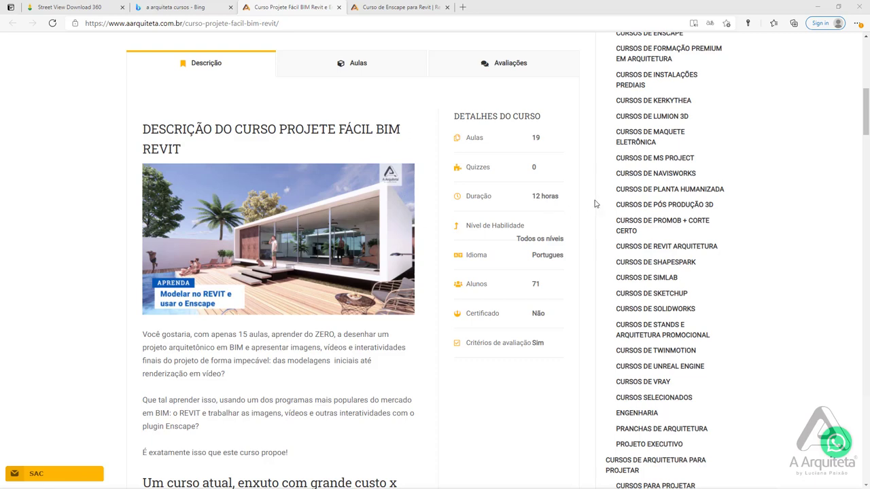
{"action": "scroll", "coordinate": [436, 250], "scroll_direction": "down", "scroll_amount": 1}
{"action": "scroll", "coordinate": [436, 251], "scroll_direction": "down", "scroll_amount": 2}
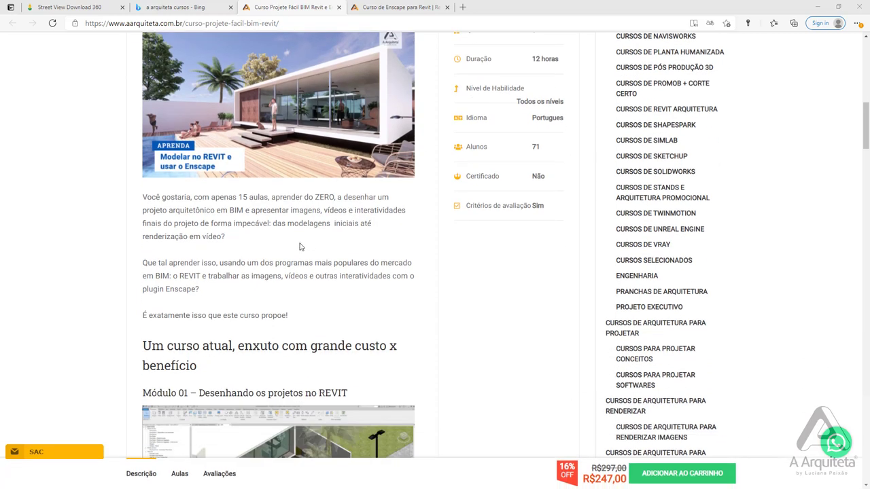
{"action": "scroll", "coordinate": [435, 251], "scroll_direction": "down", "scroll_amount": 2}
{"action": "scroll", "coordinate": [436, 251], "scroll_direction": "down", "scroll_amount": 1}
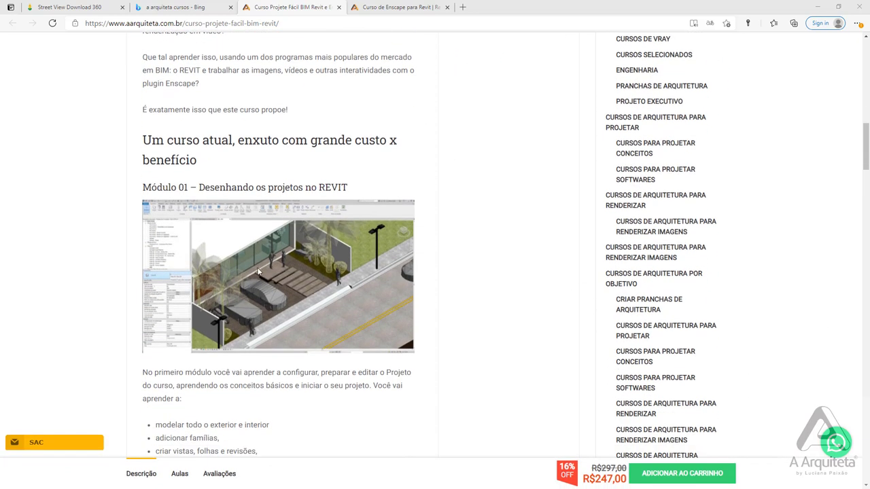
{"action": "scroll", "coordinate": [257, 271], "scroll_direction": "down", "scroll_amount": 2}
{"action": "scroll", "coordinate": [257, 245], "scroll_direction": "down", "scroll_amount": 1}
{"action": "scroll", "coordinate": [255, 220], "scroll_direction": "down", "scroll_amount": 2}
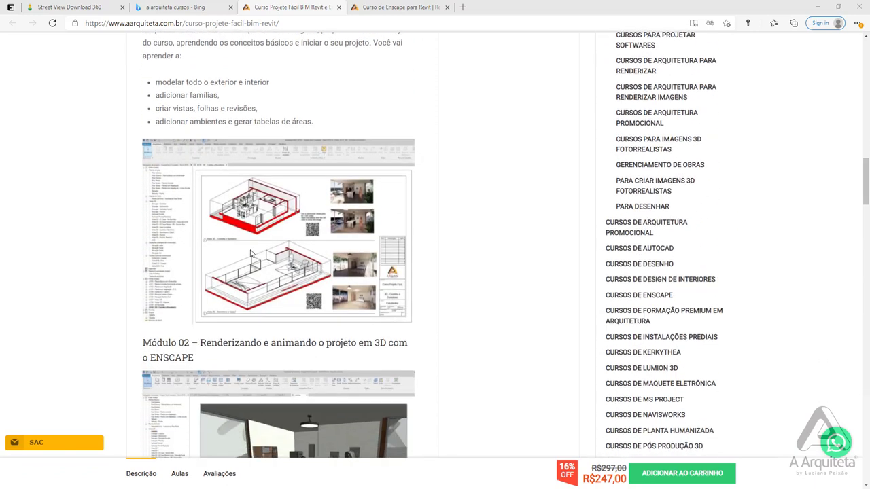
{"action": "scroll", "coordinate": [251, 253], "scroll_direction": "down", "scroll_amount": 3}
{"action": "scroll", "coordinate": [285, 190], "scroll_direction": "down", "scroll_amount": 2}
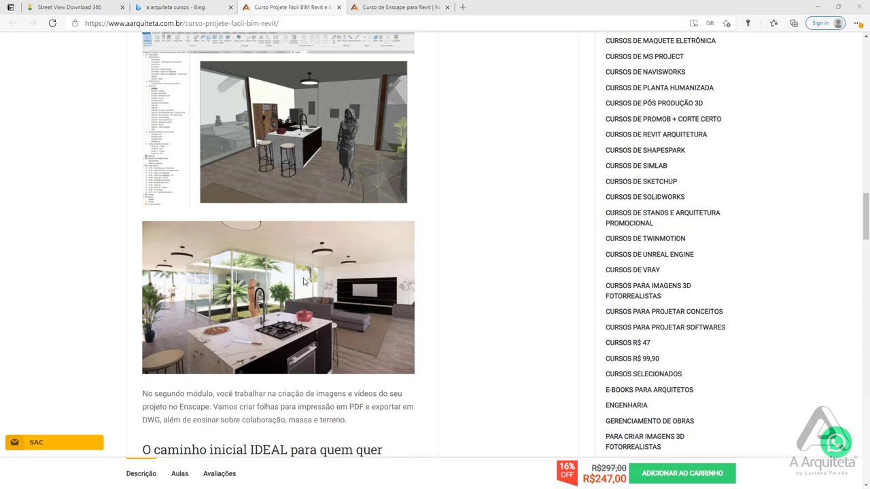
{"action": "scroll", "coordinate": [303, 282], "scroll_direction": "down", "scroll_amount": 2}
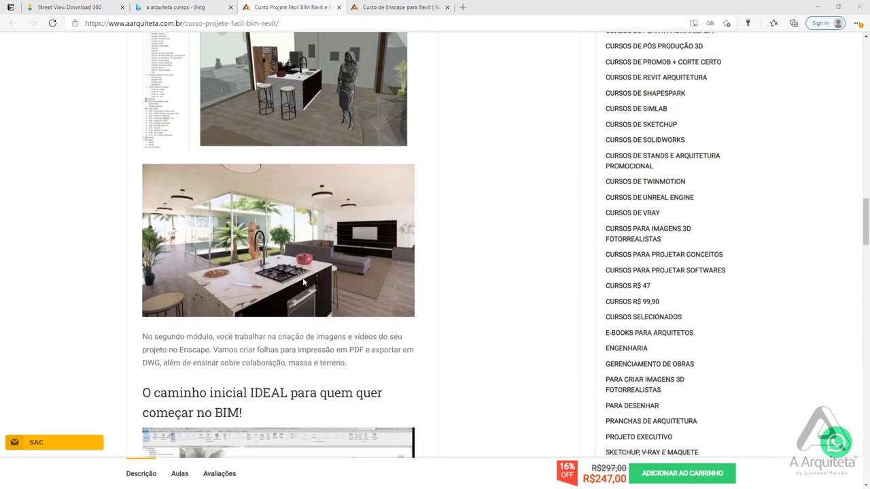
{"action": "scroll", "coordinate": [303, 282], "scroll_direction": "down", "scroll_amount": 1}
{"action": "scroll", "coordinate": [304, 282], "scroll_direction": "down", "scroll_amount": 3}
{"action": "scroll", "coordinate": [304, 282], "scroll_direction": "down", "scroll_amount": 3}
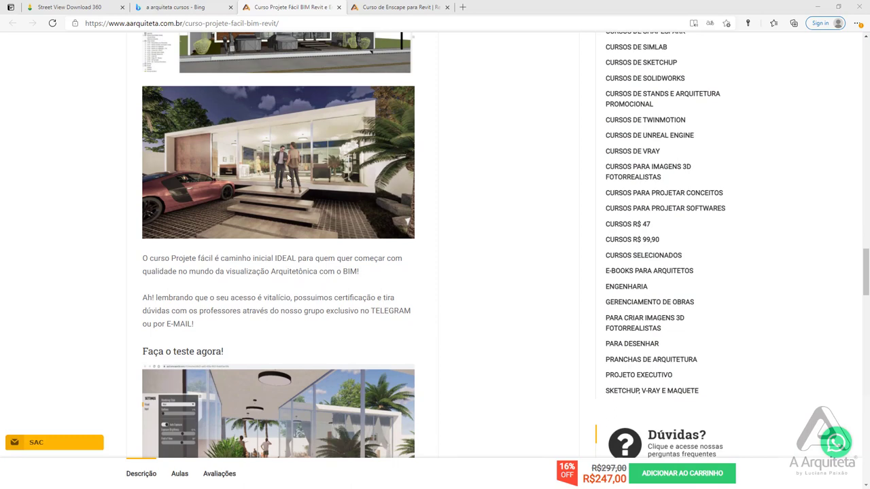
{"action": "scroll", "coordinate": [279, 187], "scroll_direction": "down", "scroll_amount": 3}
{"action": "scroll", "coordinate": [285, 176], "scroll_direction": "down", "scroll_amount": 2}
{"action": "scroll", "coordinate": [286, 176], "scroll_direction": "down", "scroll_amount": 2}
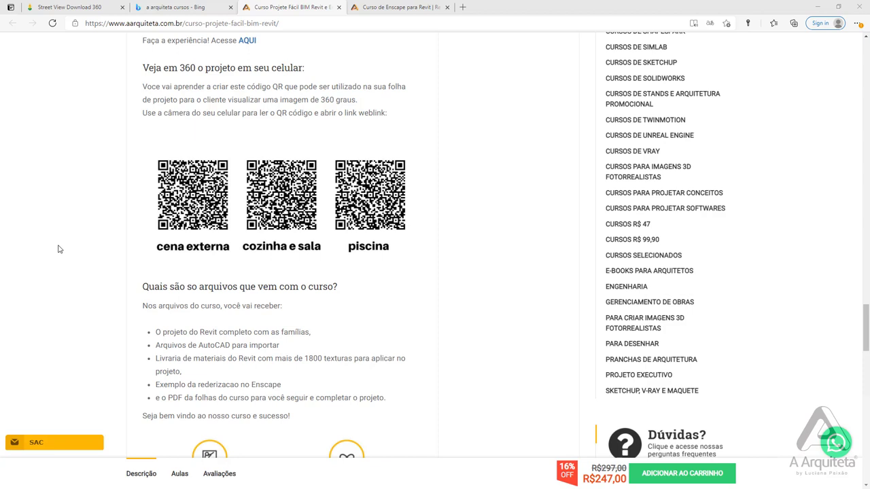
{"action": "scroll", "coordinate": [206, 167], "scroll_direction": "up", "scroll_amount": 5}
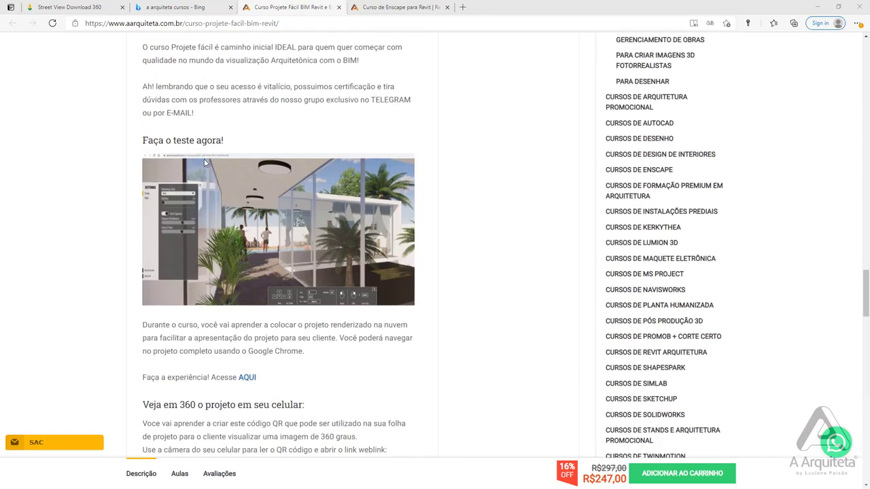
{"action": "scroll", "coordinate": [210, 165], "scroll_direction": "up", "scroll_amount": 5}
{"action": "scroll", "coordinate": [232, 162], "scroll_direction": "up", "scroll_amount": 5}
{"action": "scroll", "coordinate": [233, 162], "scroll_direction": "up", "scroll_amount": 5}
{"action": "scroll", "coordinate": [285, 156], "scroll_direction": "up", "scroll_amount": 5}
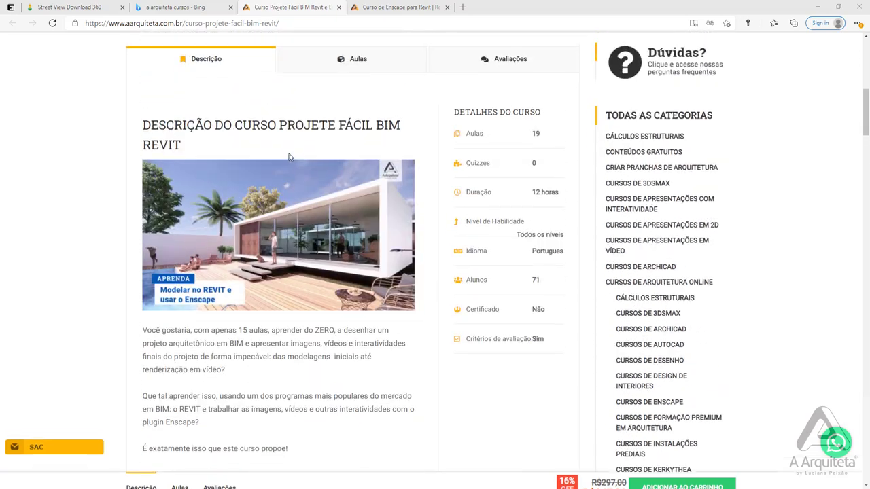
Open the 'Curso de Enscape para Revit' page and scroll through its IMAGENS 3D examples.
{"action": "left_click", "coordinate": [396, 8]}
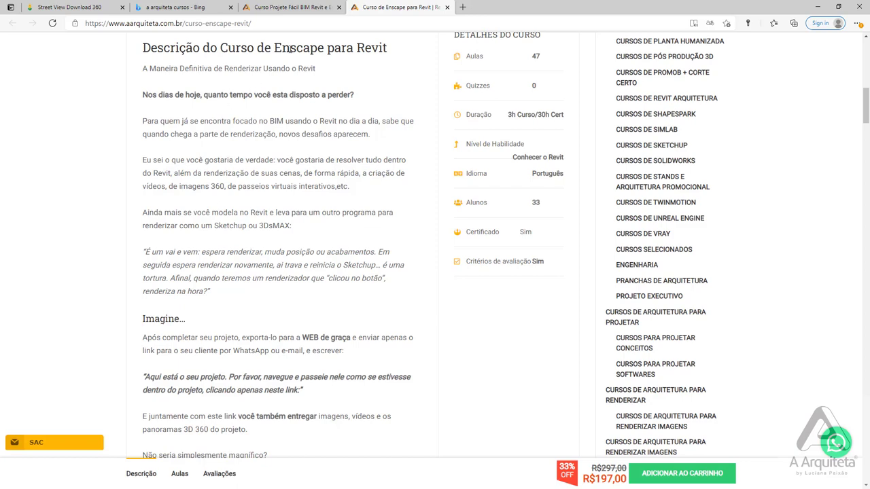
{"action": "scroll", "coordinate": [243, 231], "scroll_direction": "down", "scroll_amount": 1}
{"action": "scroll", "coordinate": [264, 253], "scroll_direction": "down", "scroll_amount": 4}
{"action": "scroll", "coordinate": [264, 253], "scroll_direction": "down", "scroll_amount": 2}
{"action": "scroll", "coordinate": [264, 252], "scroll_direction": "down", "scroll_amount": 3}
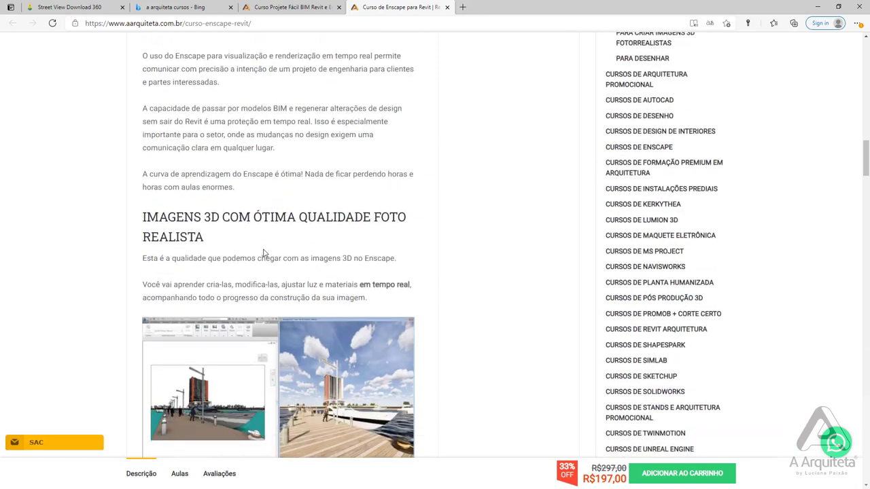
{"action": "scroll", "coordinate": [264, 253], "scroll_direction": "down", "scroll_amount": 1}
{"action": "scroll", "coordinate": [264, 253], "scroll_direction": "down", "scroll_amount": 1}
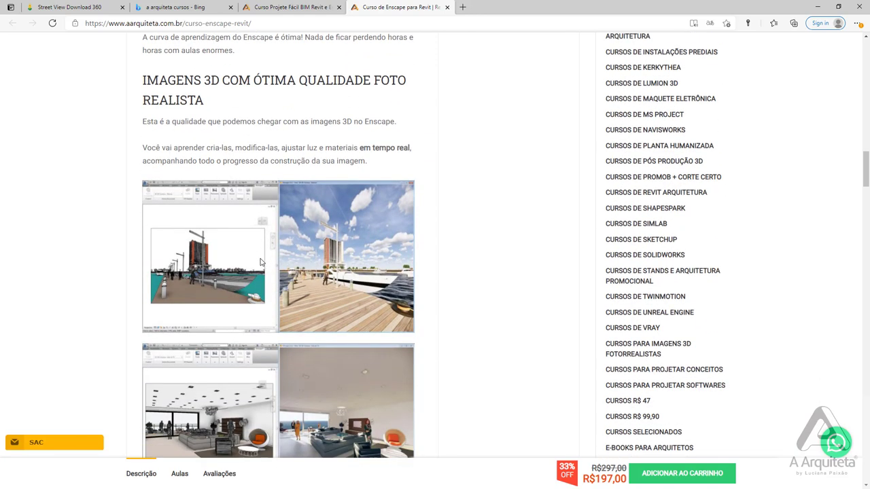
{"action": "scroll", "coordinate": [261, 263], "scroll_direction": "down", "scroll_amount": 1}
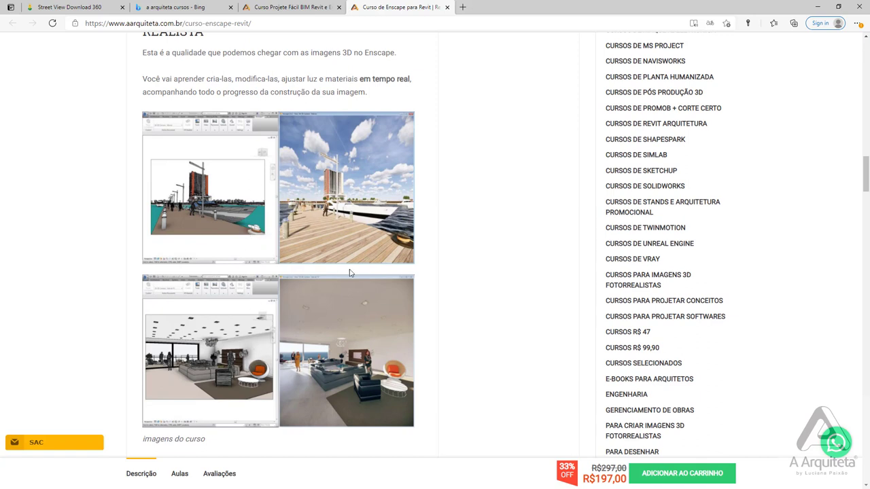
{"action": "scroll", "coordinate": [297, 276], "scroll_direction": "down", "scroll_amount": 2}
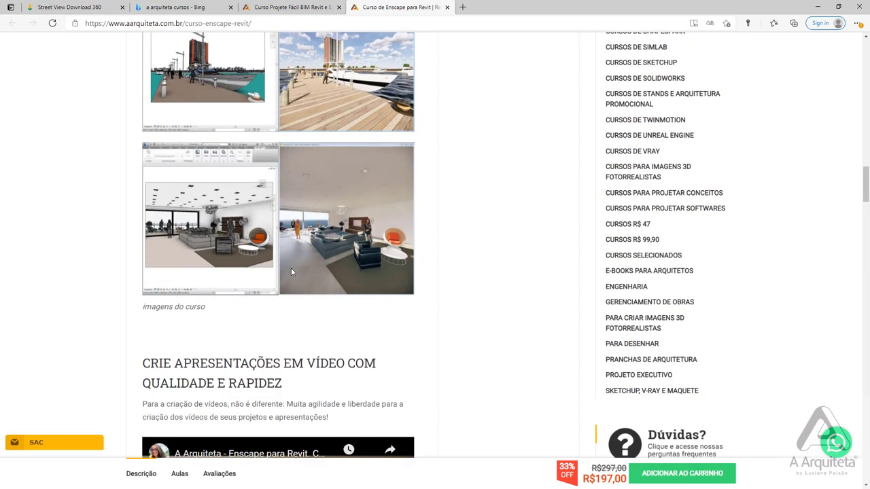
{"action": "scroll", "coordinate": [319, 286], "scroll_direction": "down", "scroll_amount": 4}
{"action": "scroll", "coordinate": [320, 286], "scroll_direction": "down", "scroll_amount": 2}
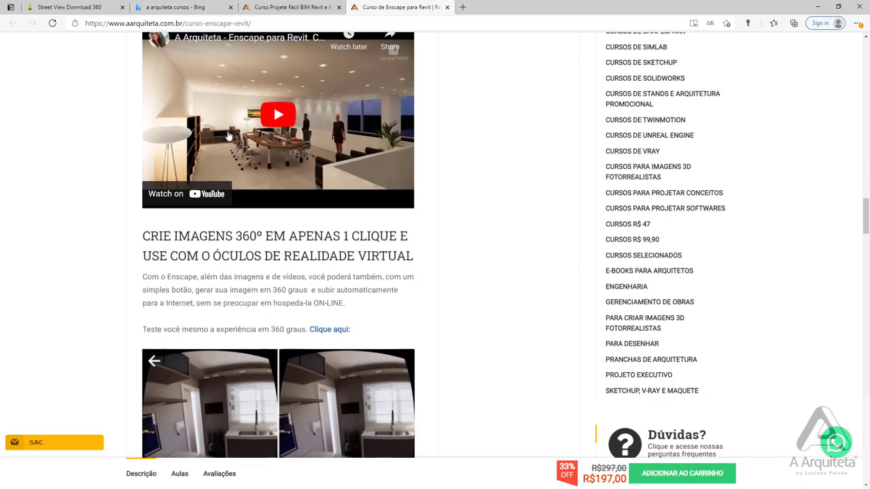
{"action": "scroll", "coordinate": [283, 114], "scroll_direction": "up", "scroll_amount": 1}
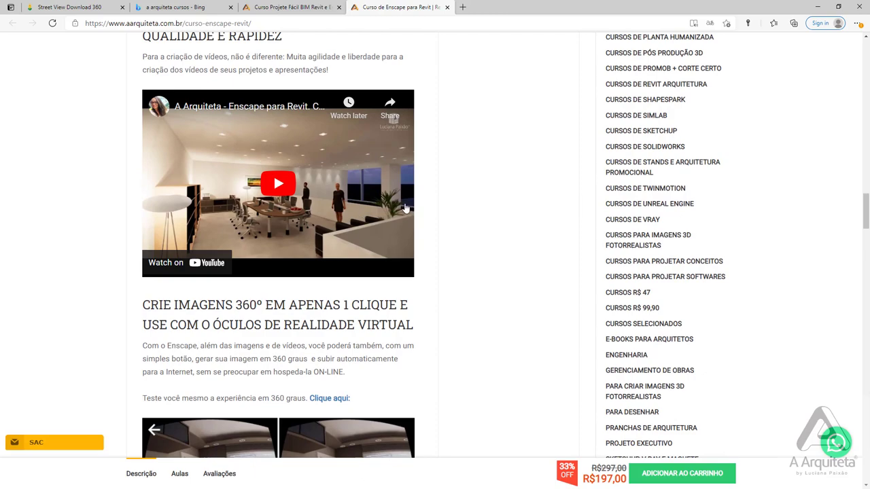
{"action": "scroll", "coordinate": [391, 225], "scroll_direction": "down", "scroll_amount": 3}
{"action": "scroll", "coordinate": [391, 224], "scroll_direction": "up", "scroll_amount": 2}
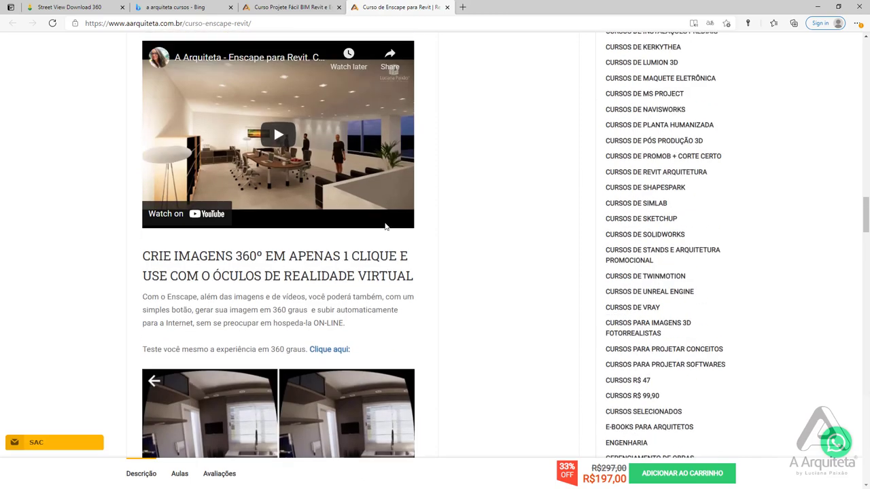
{"action": "scroll", "coordinate": [385, 226], "scroll_direction": "up", "scroll_amount": 5}
{"action": "scroll", "coordinate": [385, 227], "scroll_direction": "up", "scroll_amount": 2}
{"action": "scroll", "coordinate": [385, 226], "scroll_direction": "up", "scroll_amount": 1}
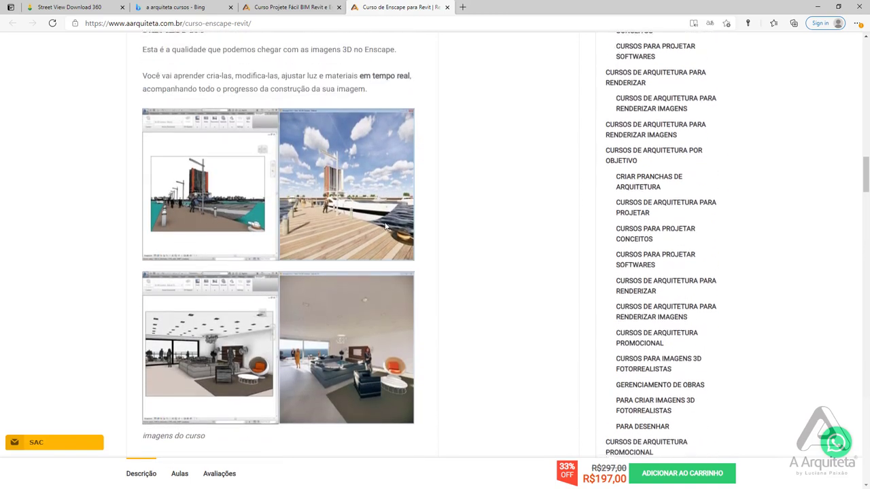